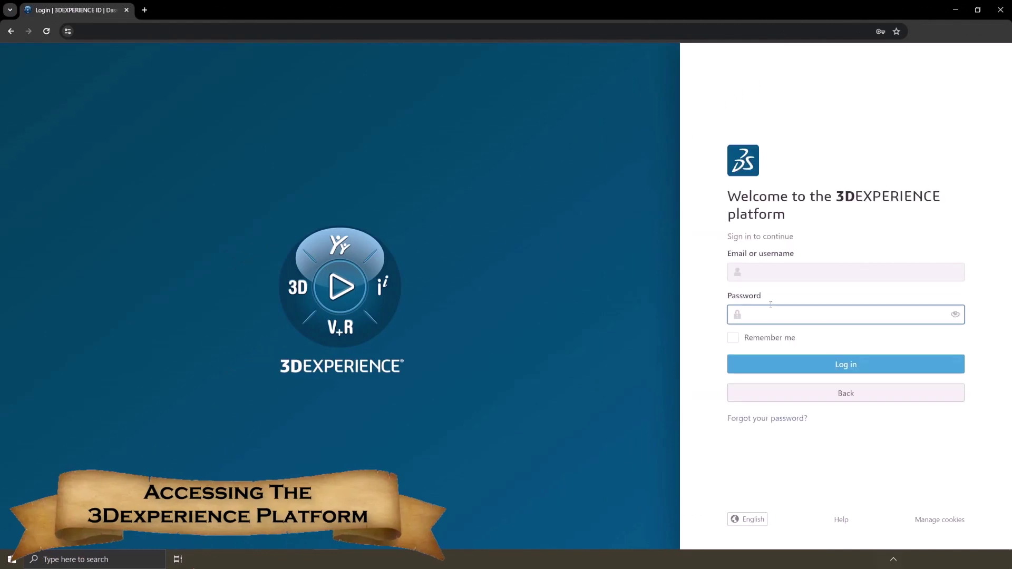
Step: Sign in with the account password and show the SOLIDWORKS Premium role's apps from the compass
text(•••••••••)
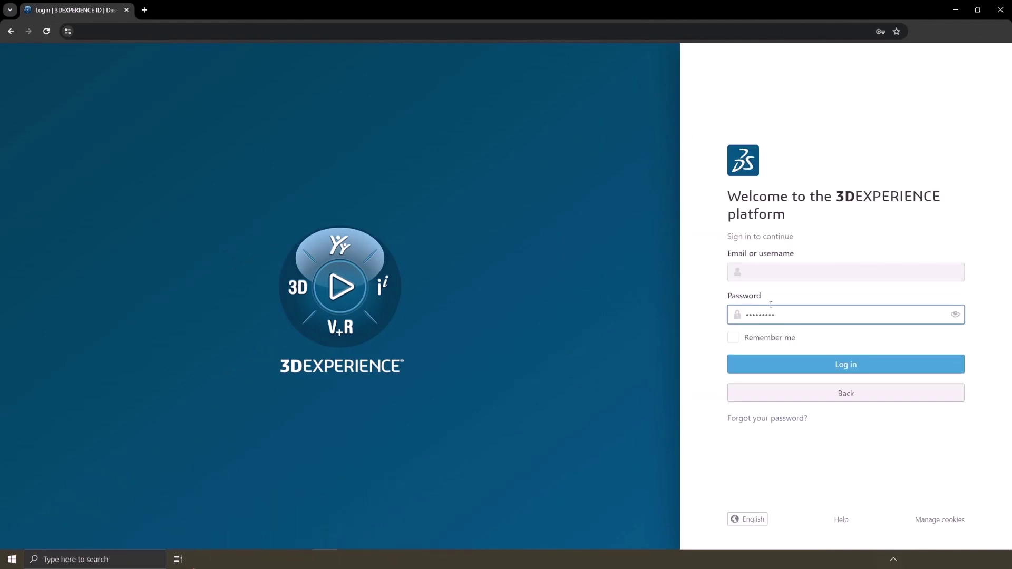
key(Return)
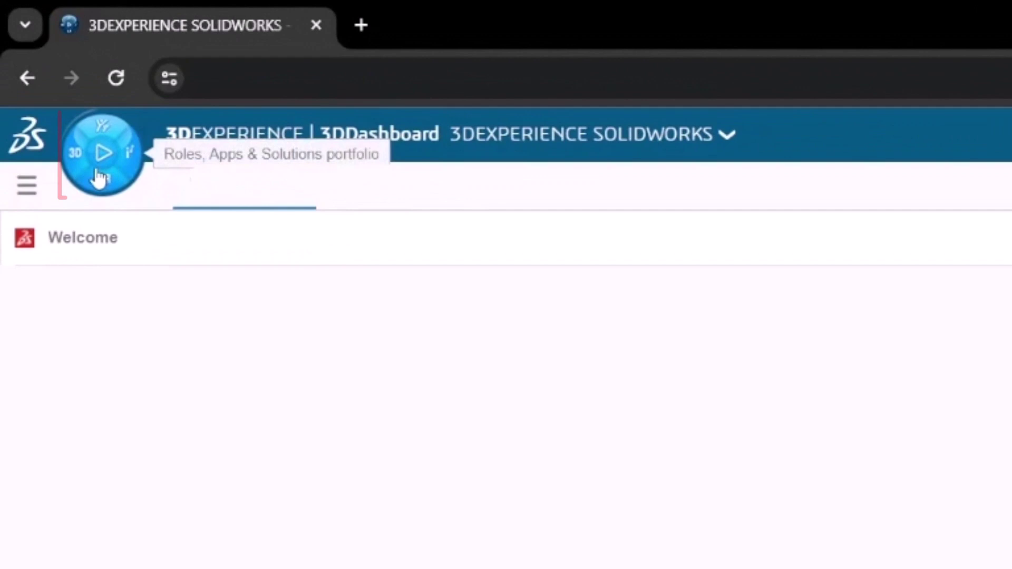
click(97, 171)
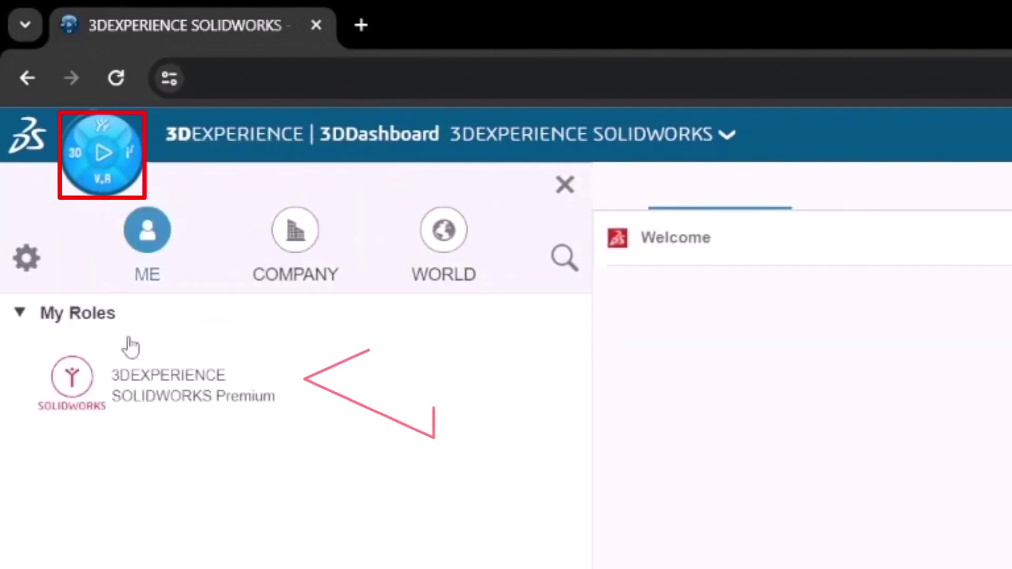
click(130, 381)
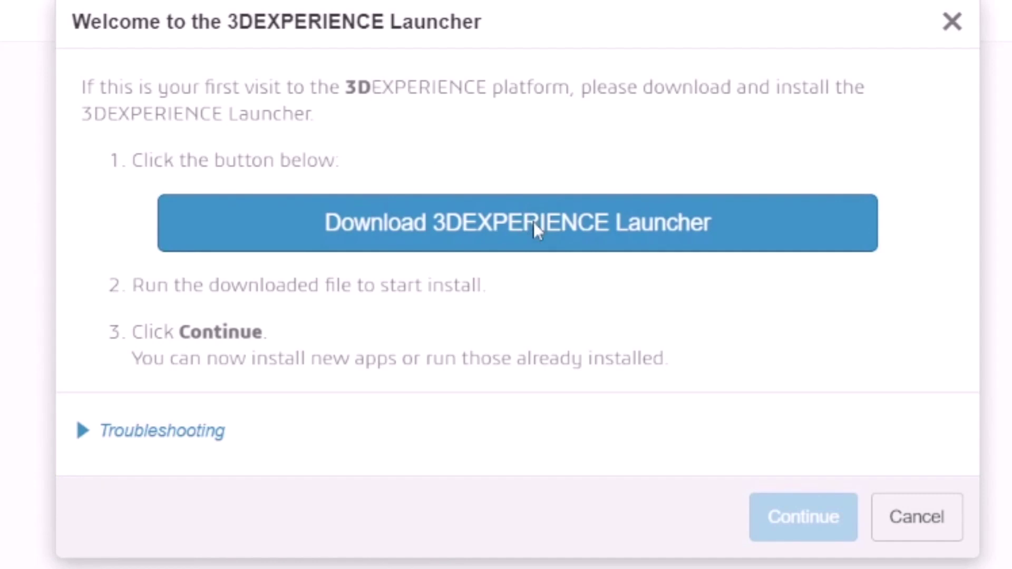
Step: Download the 3DEXPERIENCE Launcher and install it into the default folder through the setup wizard
click(533, 223)
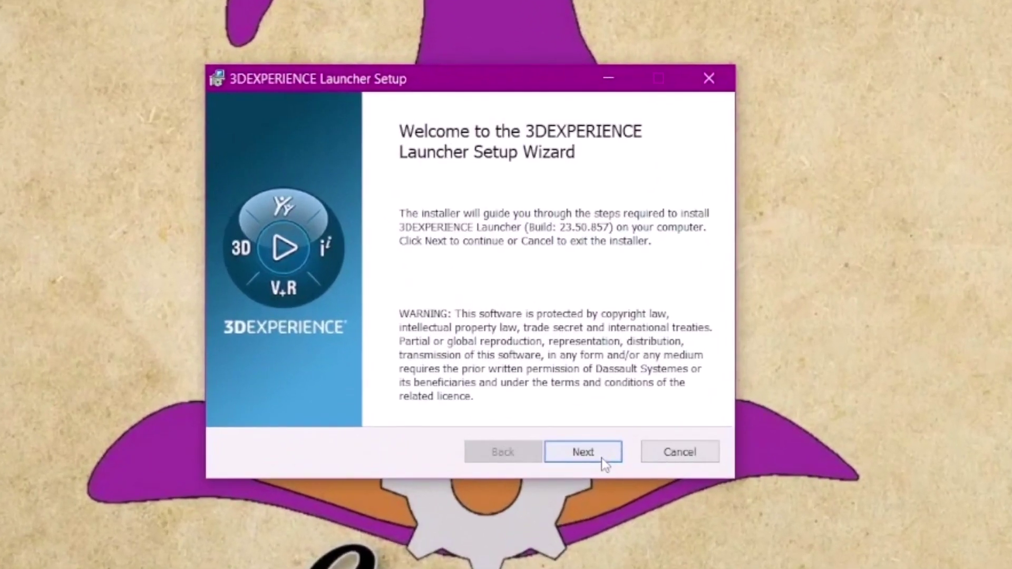
click(602, 457)
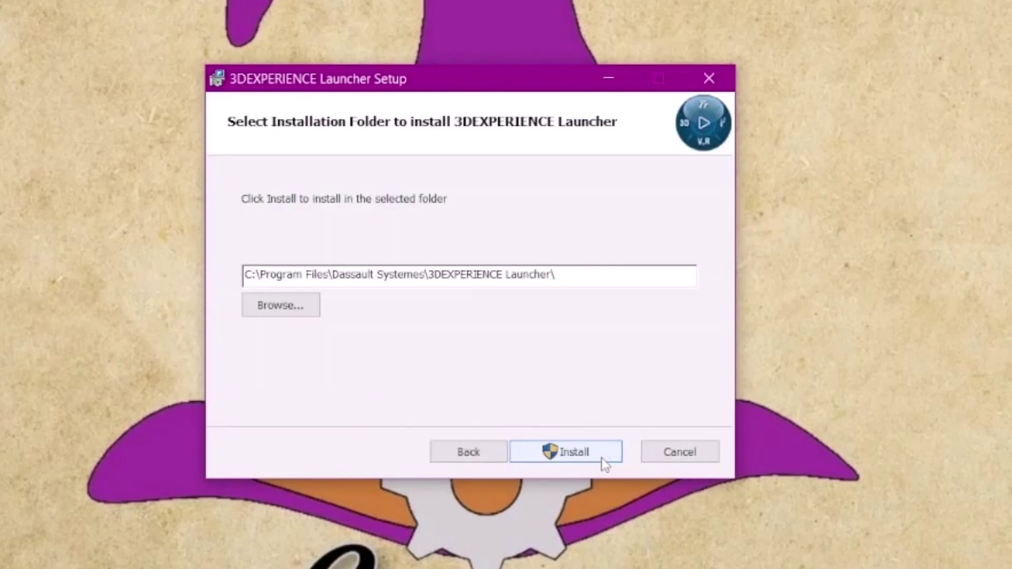
click(259, 274)
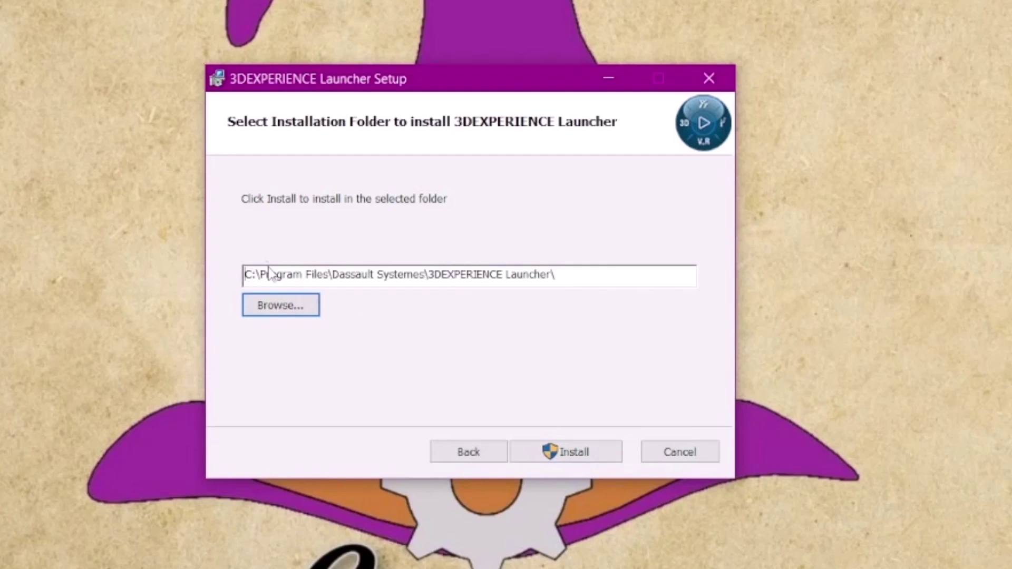
click(566, 452)
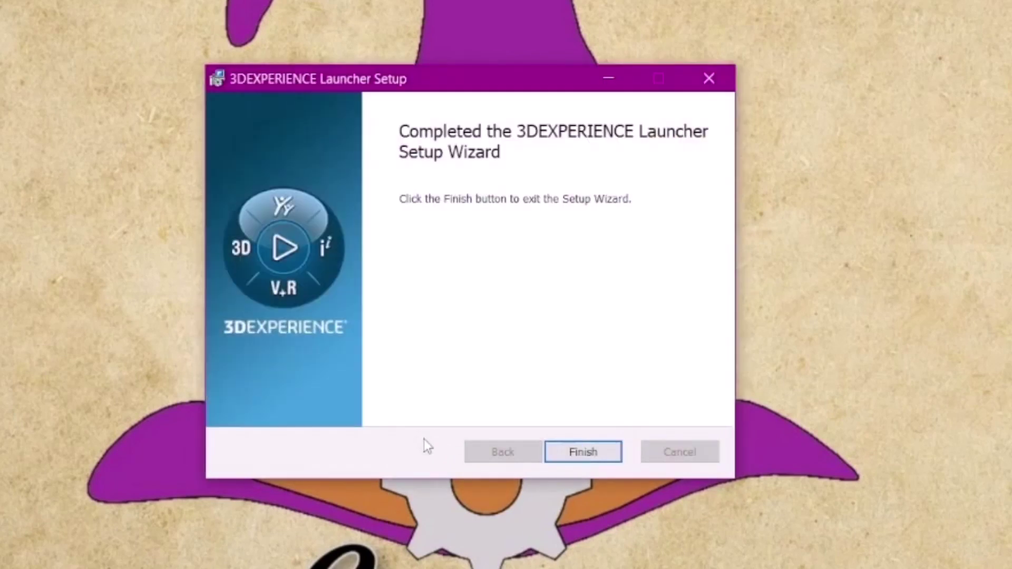
click(562, 452)
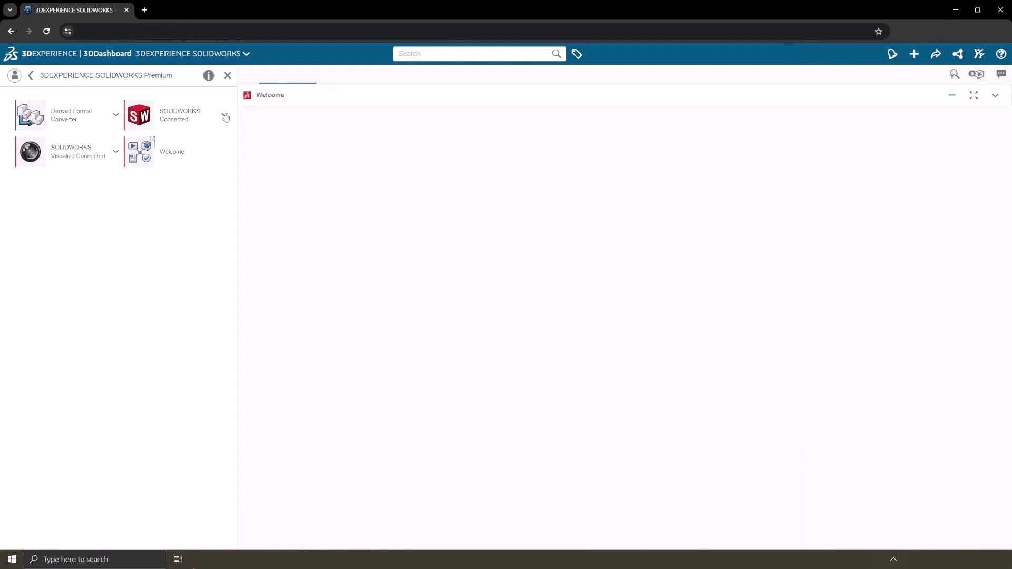
Step: Install SOLIDWORKS Connected with all roles containing it, trusting the Launcher connection only once
click(226, 117)
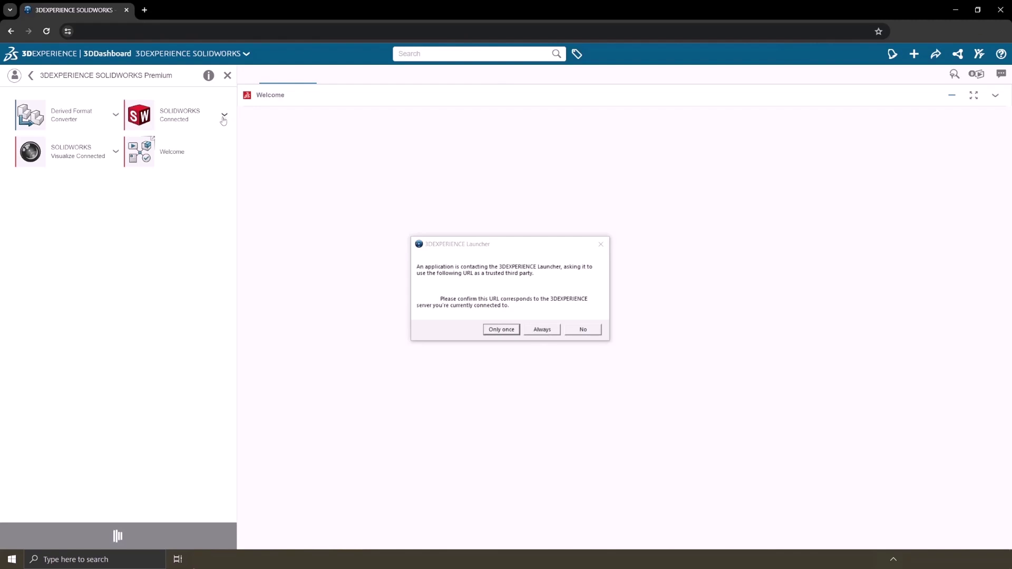
click(515, 331)
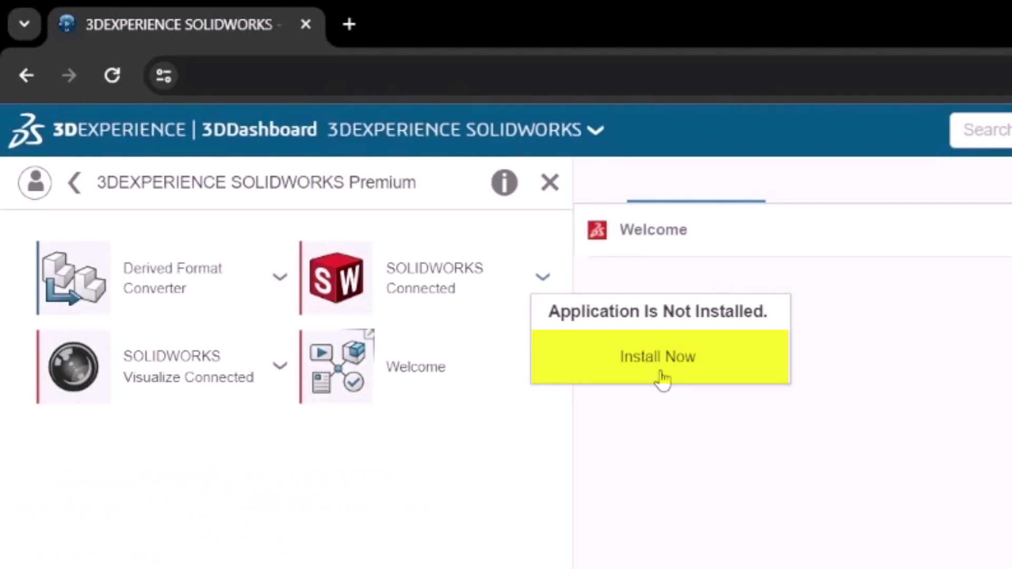
click(661, 369)
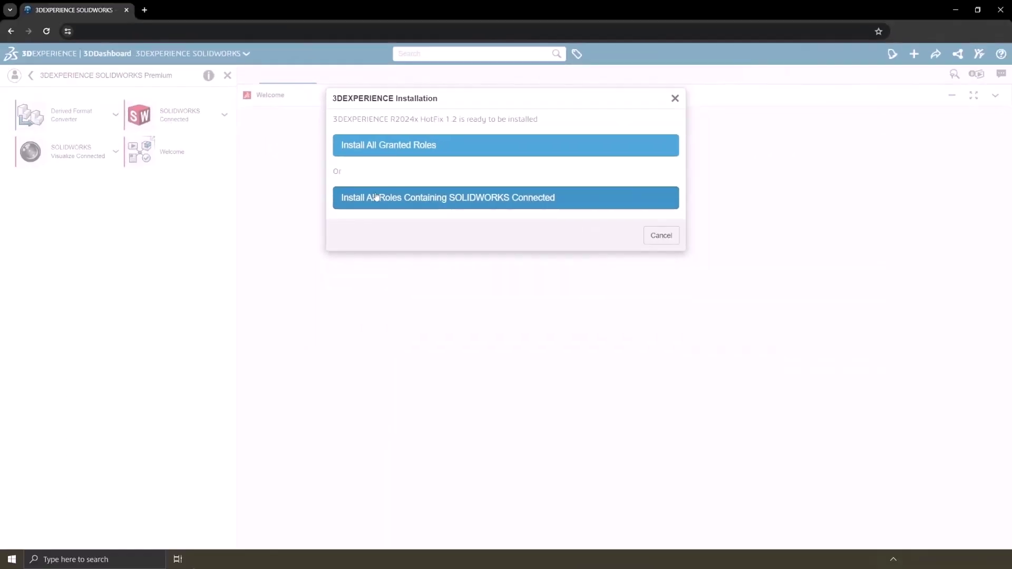
click(375, 197)
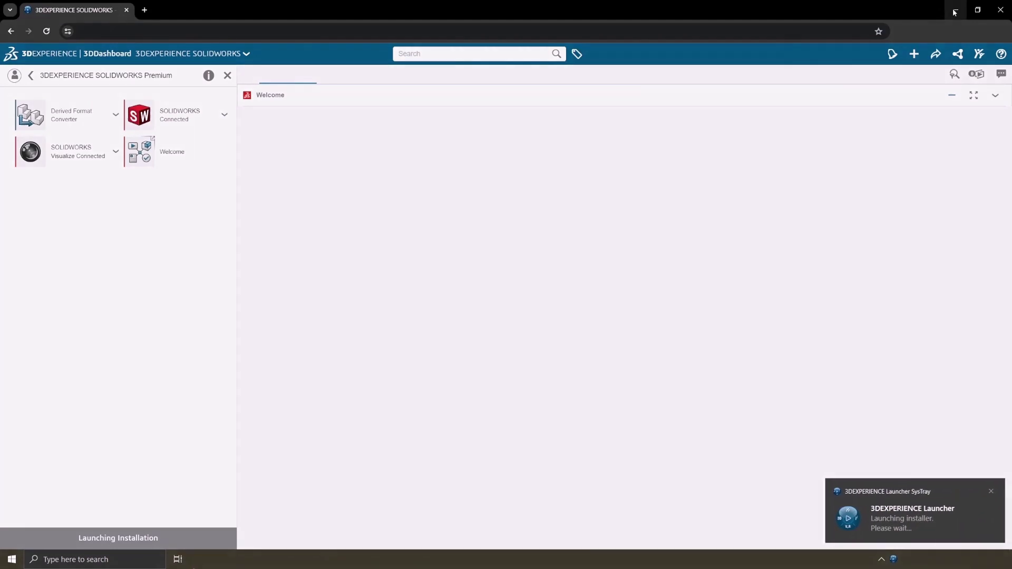
click(955, 9)
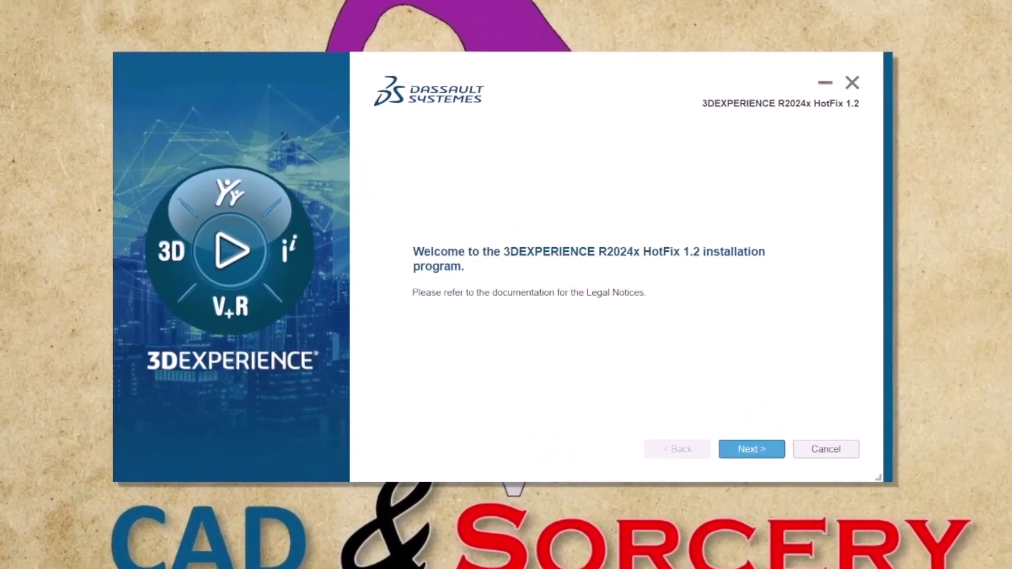
Step: Set the HotFix 1.2 installation directory to D:\Programs\Dassault Systemes\SOLIDWORKS 3DEXPERIENCE
click(740, 455)
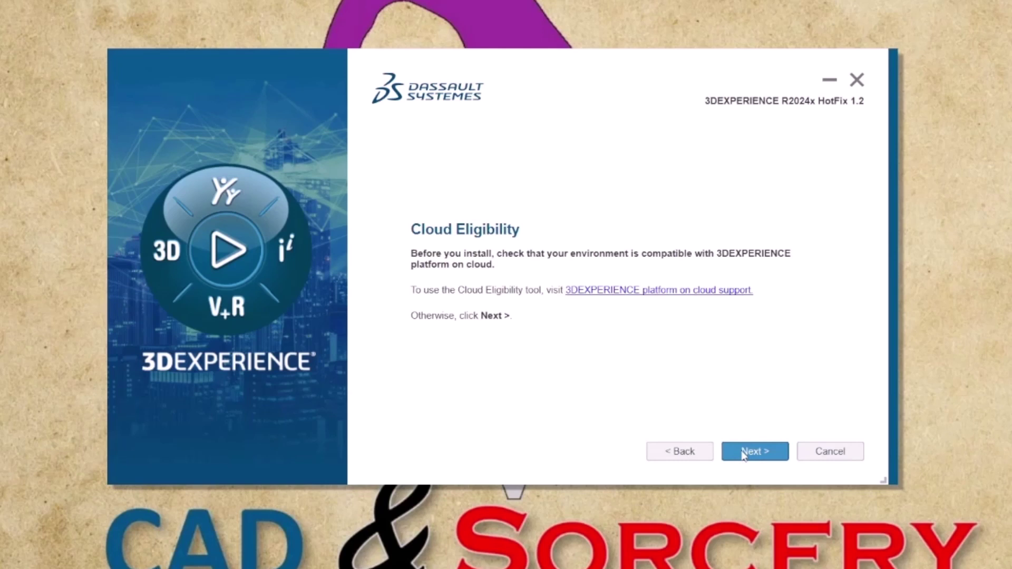
click(744, 456)
click(425, 278)
key(BackSpace)
text(D)
key(Right)
key(Right)
key(Right)
key(Right)
key(Right)
key(Right)
key(Right)
key(Right)
key(Right)
key(Delete)
key(Delete)
key(Delete)
key(Delete)
key(Delete)
key(Delete)
text(s)
click(755, 451)
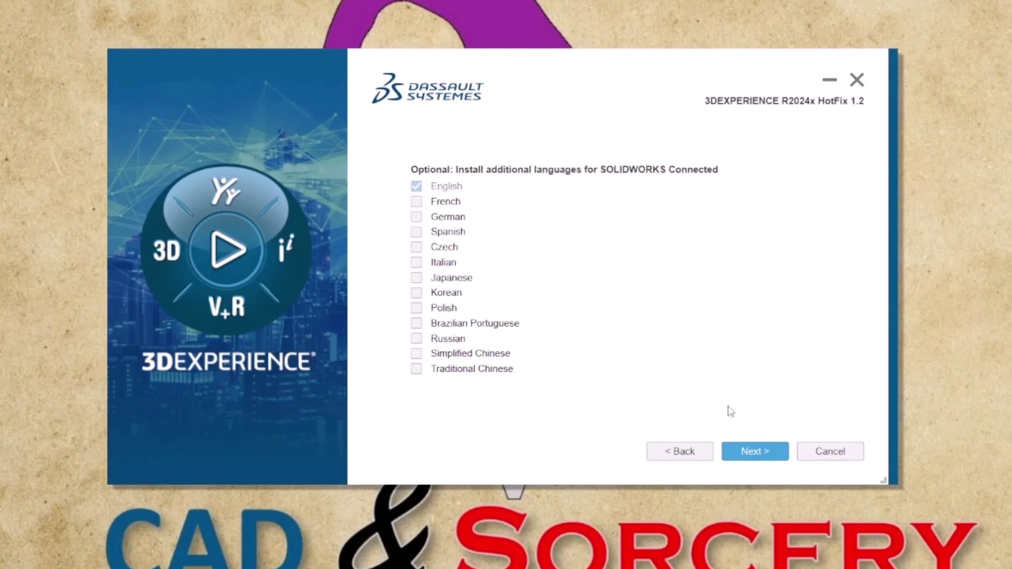
Step: Keep English only, put Toolbox data in D:\SOLIDWORKS Data, and run the installation to completion
click(752, 449)
key(BackSpace)
text(D)
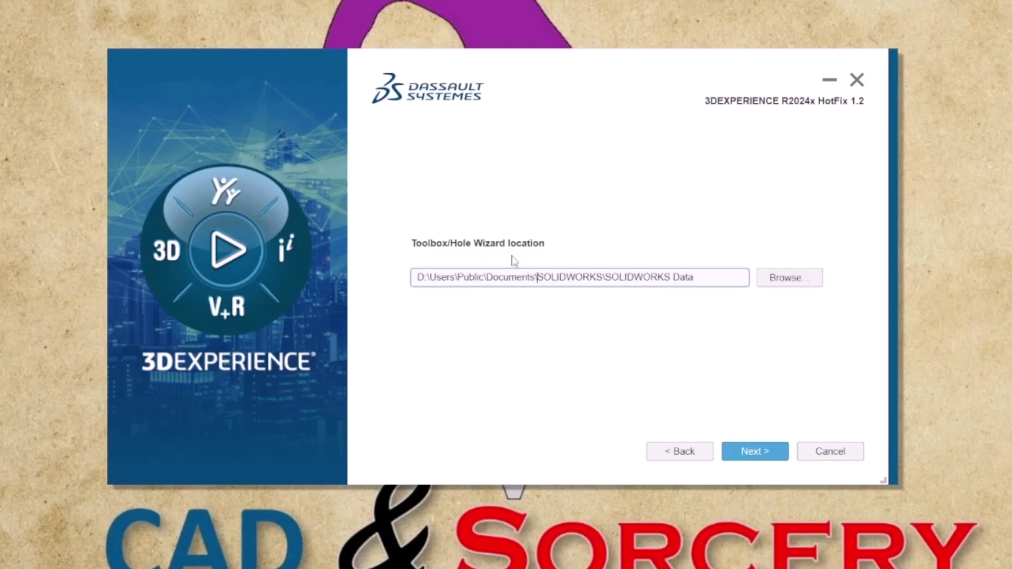
key(BackSpace)
click(752, 452)
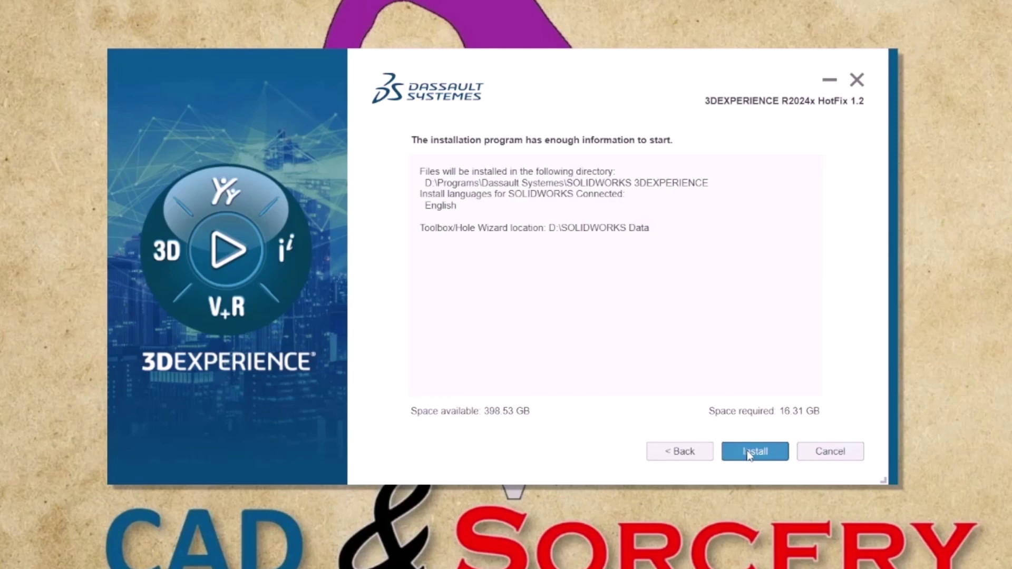
click(749, 452)
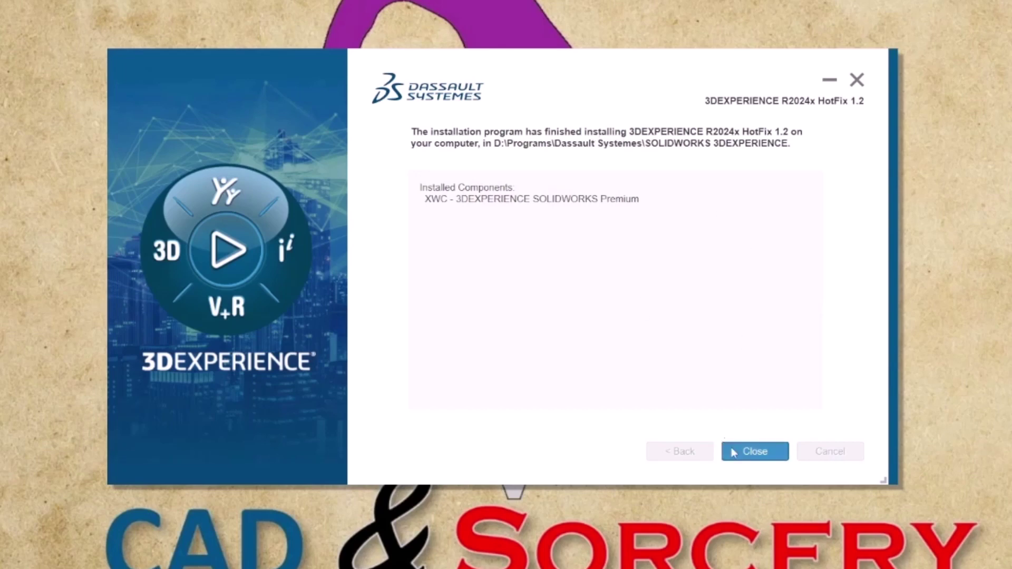
click(755, 452)
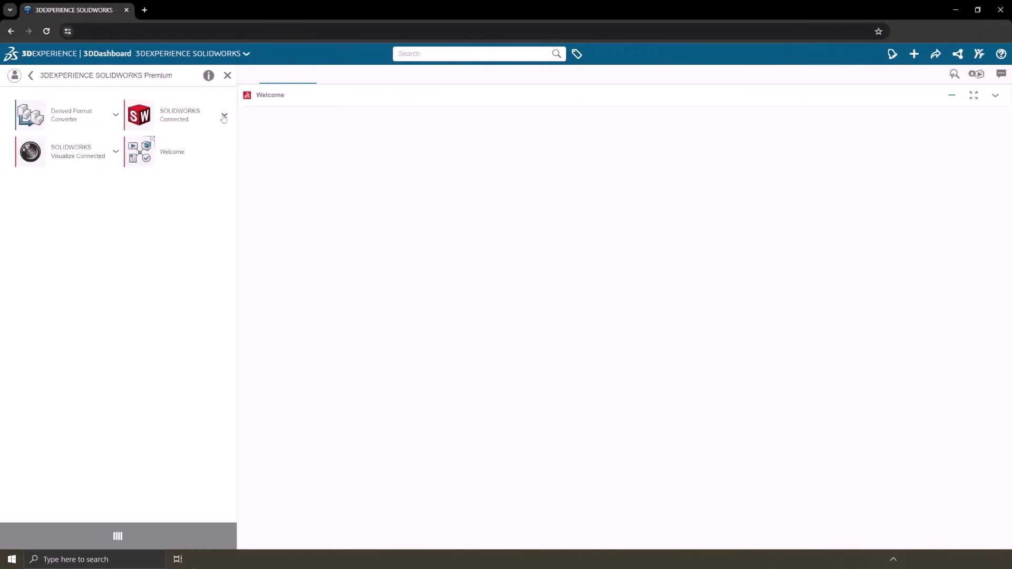
Step: Launch SOLIDWORKS Connected from the SOLIDWORKS Premium app list and close its Welcome dialog
click(224, 115)
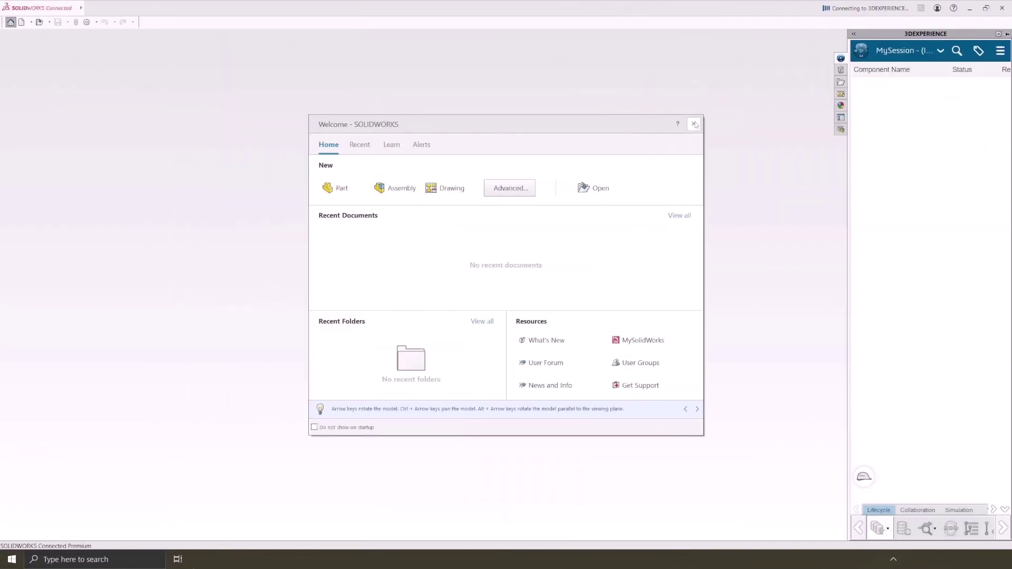
click(694, 124)
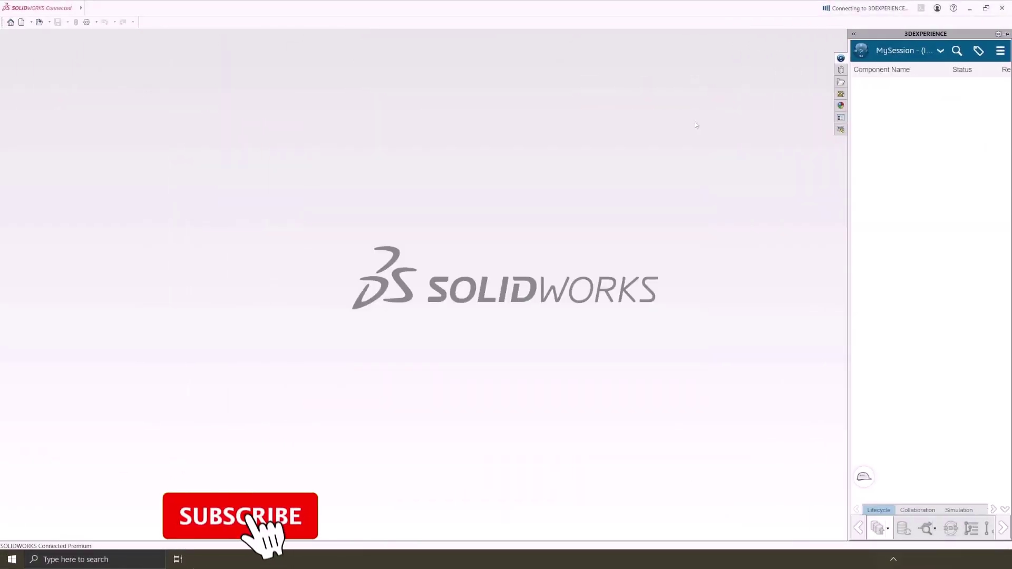